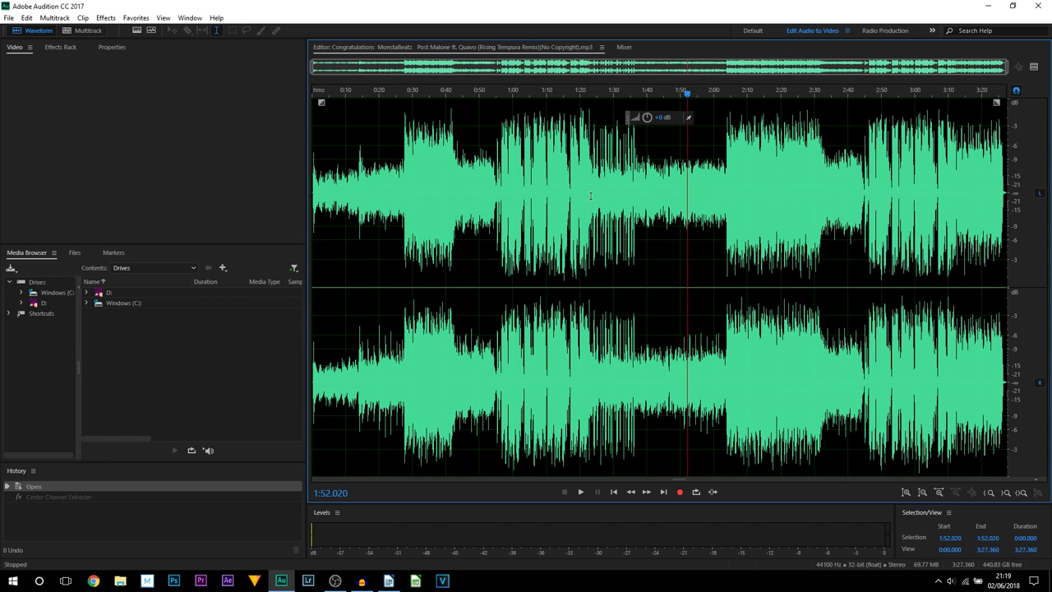
{"action": "left_click", "coordinate": [511, 185]}
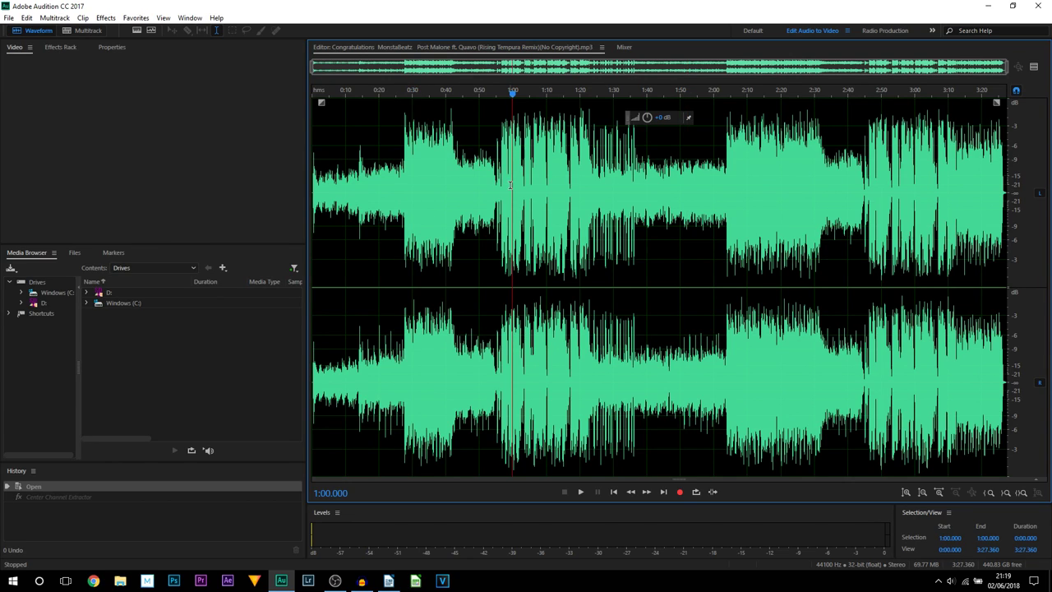
{"action": "left_click", "coordinate": [725, 190]}
{"action": "left_click", "coordinate": [872, 188]}
{"action": "left_click_drag", "start_coordinate": [872, 187], "coordinate": [1023, 190]}
{"action": "left_click", "coordinate": [853, 195]}
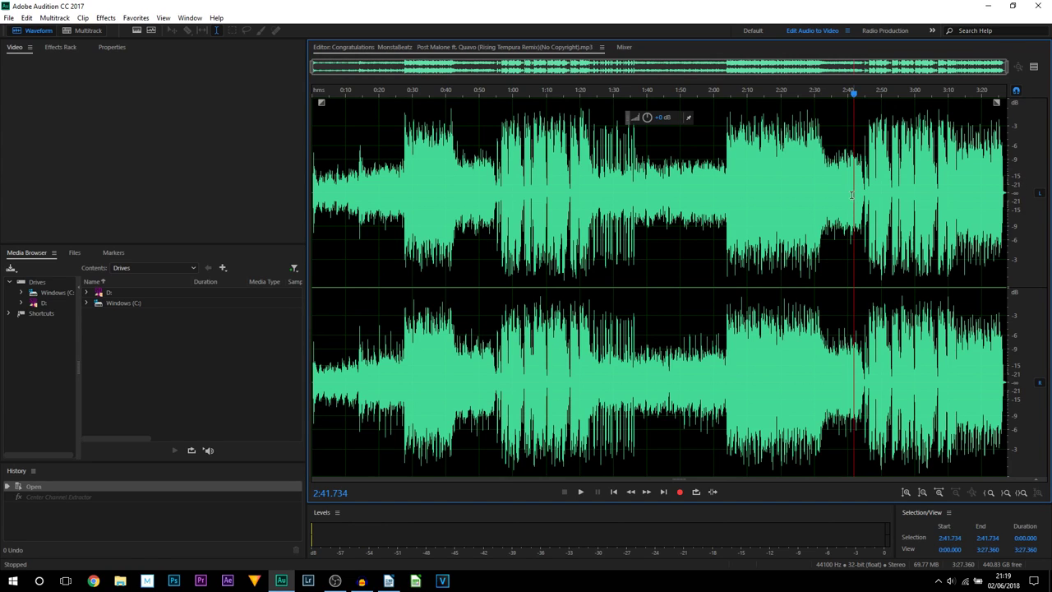
{"action": "left_click", "coordinate": [726, 172]}
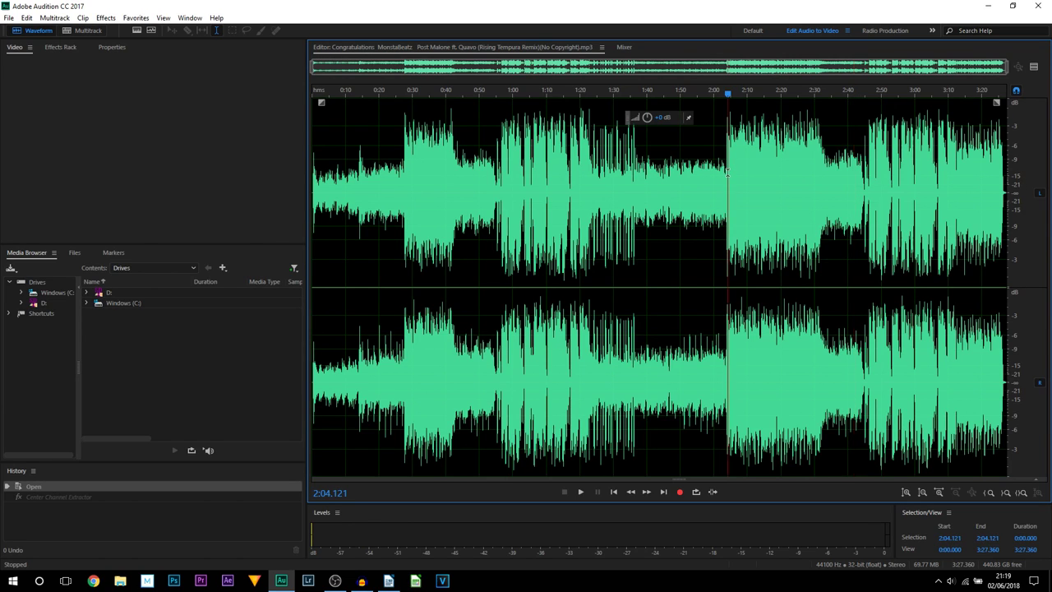
{"action": "key", "text": "ctrl+a"}
{"action": "left_click", "coordinate": [473, 206]}
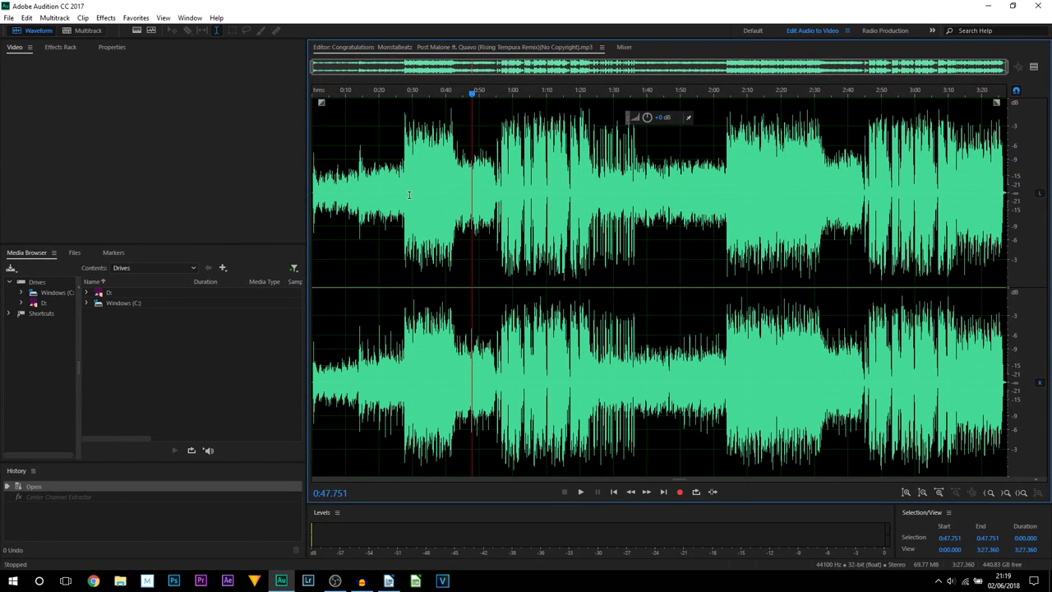
{"action": "left_click_drag", "start_coordinate": [409, 196], "coordinate": [388, 196]}
{"action": "left_click", "coordinate": [405, 191]}
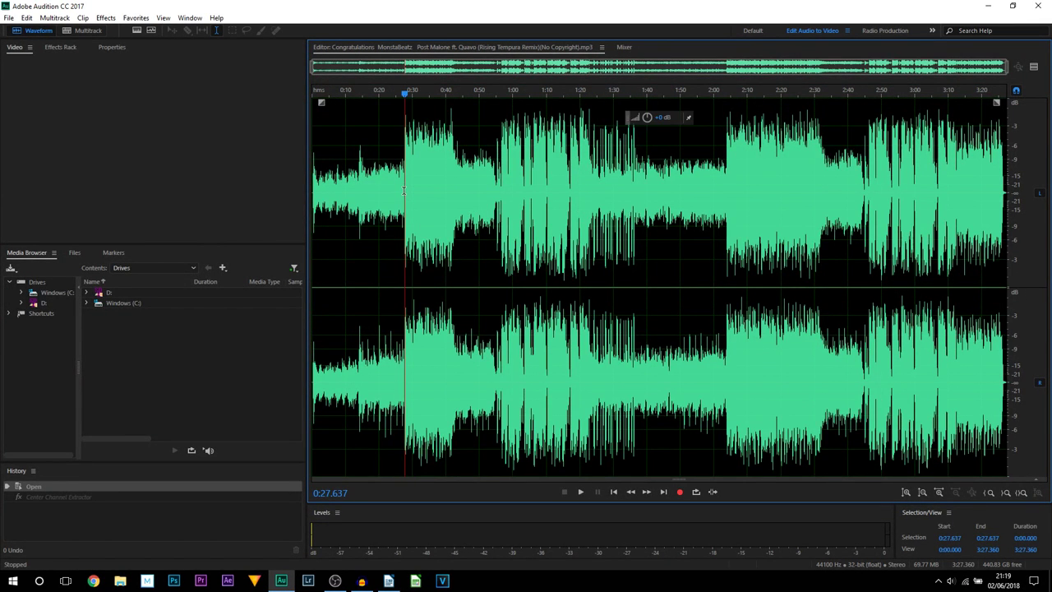
- Highlight the quiet intro up to about 0:27 and the loud section right after it to compare their levels
{"action": "left_click_drag", "start_coordinate": [403, 192], "coordinate": [255, 193]}
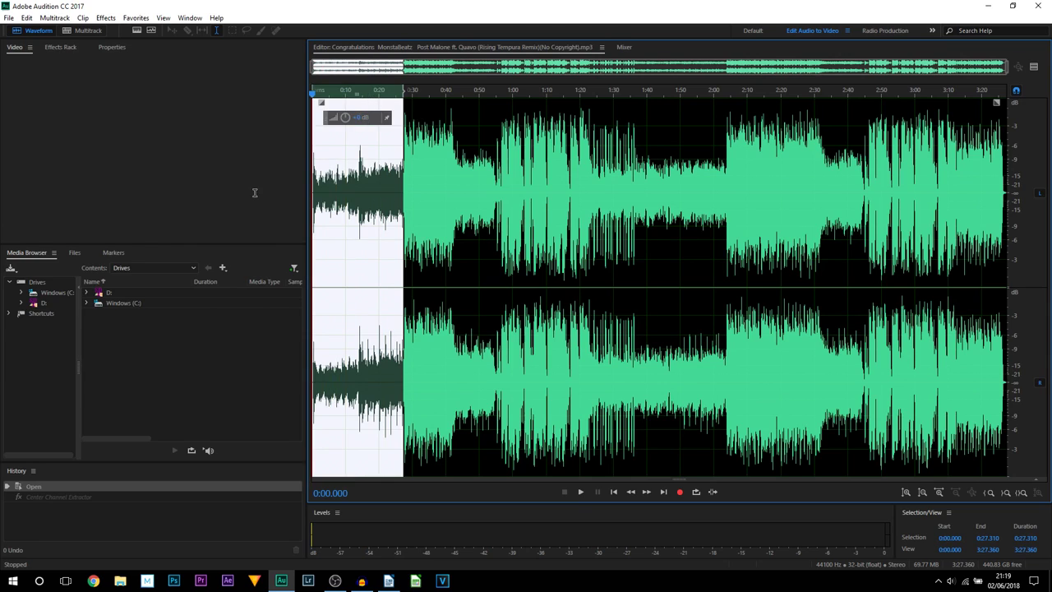
{"action": "left_click", "coordinate": [313, 196]}
{"action": "left_click_drag", "start_coordinate": [318, 194], "coordinate": [403, 189]}
{"action": "left_click", "coordinate": [404, 155]}
{"action": "left_click_drag", "start_coordinate": [403, 138], "coordinate": [453, 139]}
{"action": "left_click", "coordinate": [433, 216]}
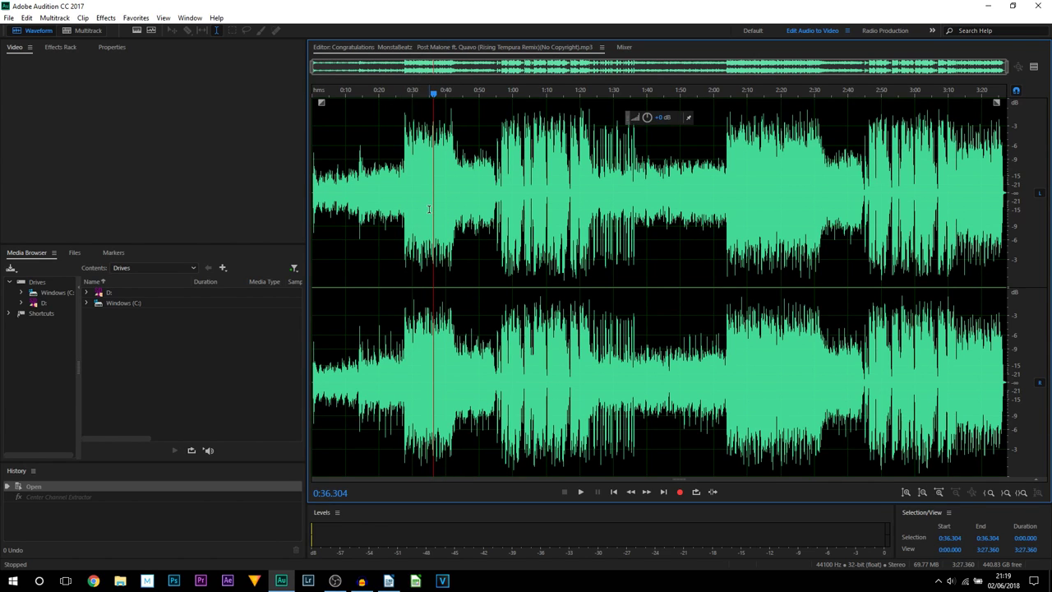
- Select the loud section from about 2:03.6 to 2:32.6 and play the start of it
{"action": "left_click", "coordinate": [727, 177]}
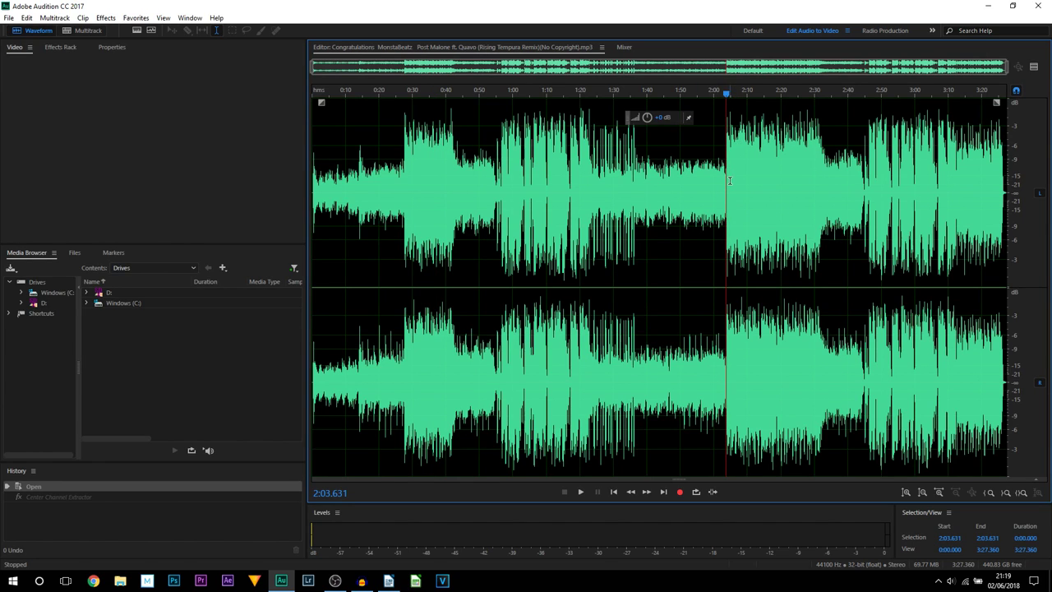
{"action": "left_click_drag", "start_coordinate": [727, 179], "coordinate": [822, 182]}
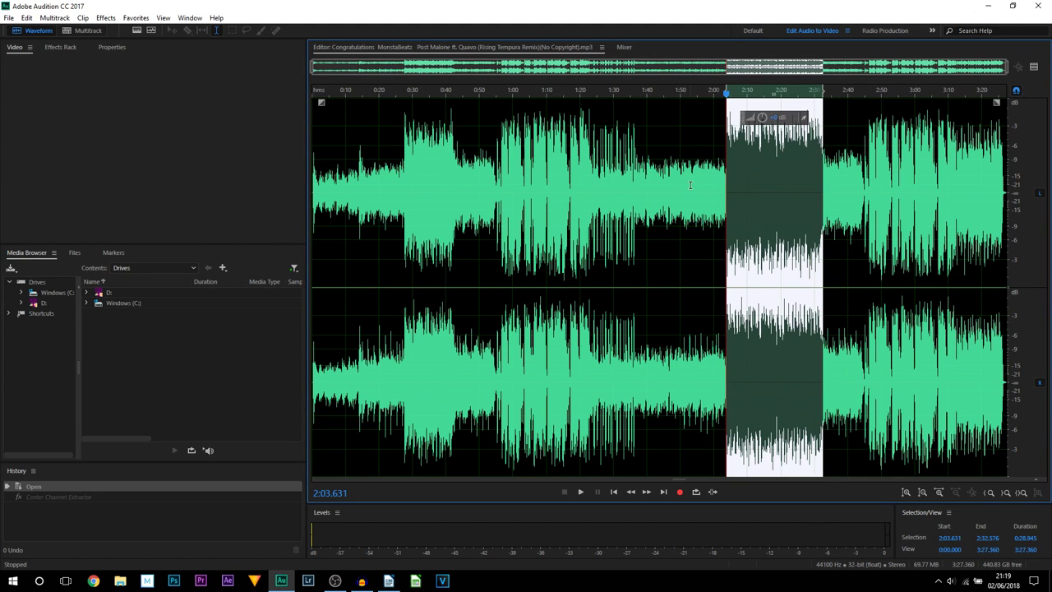
{"action": "key", "text": "space"}
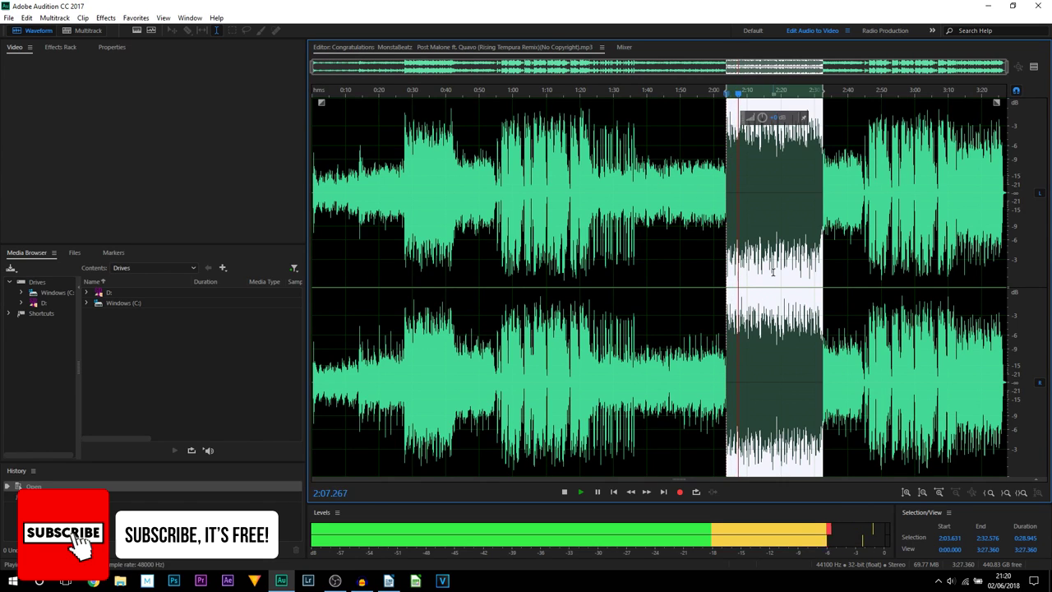
{"action": "key", "text": "space"}
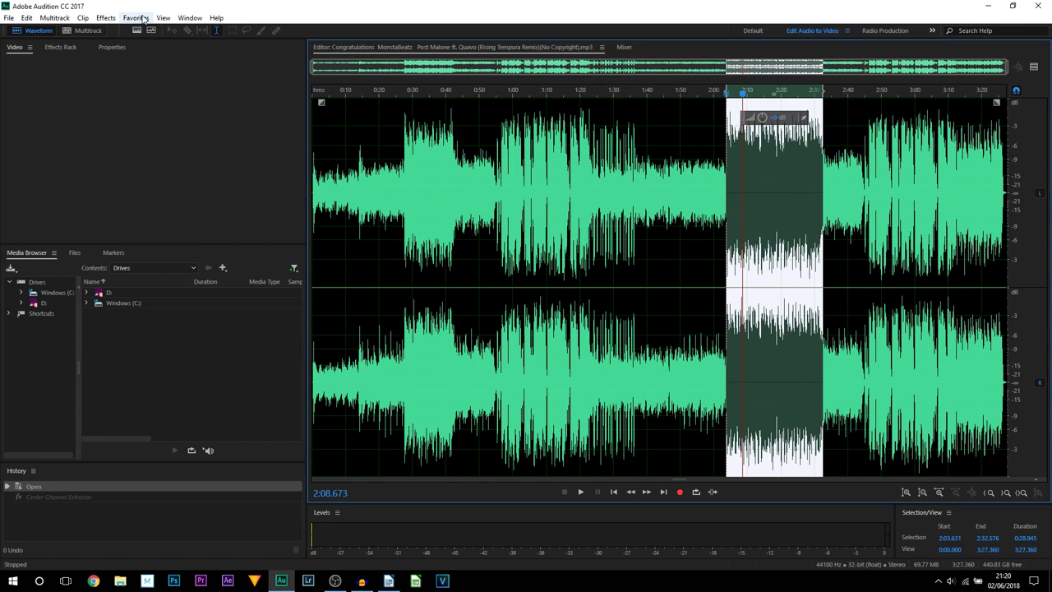
- Open the Center Channel Extractor effect for the selected section and choose the Boost Center Channel Bass preset
{"action": "left_click", "coordinate": [106, 17]}
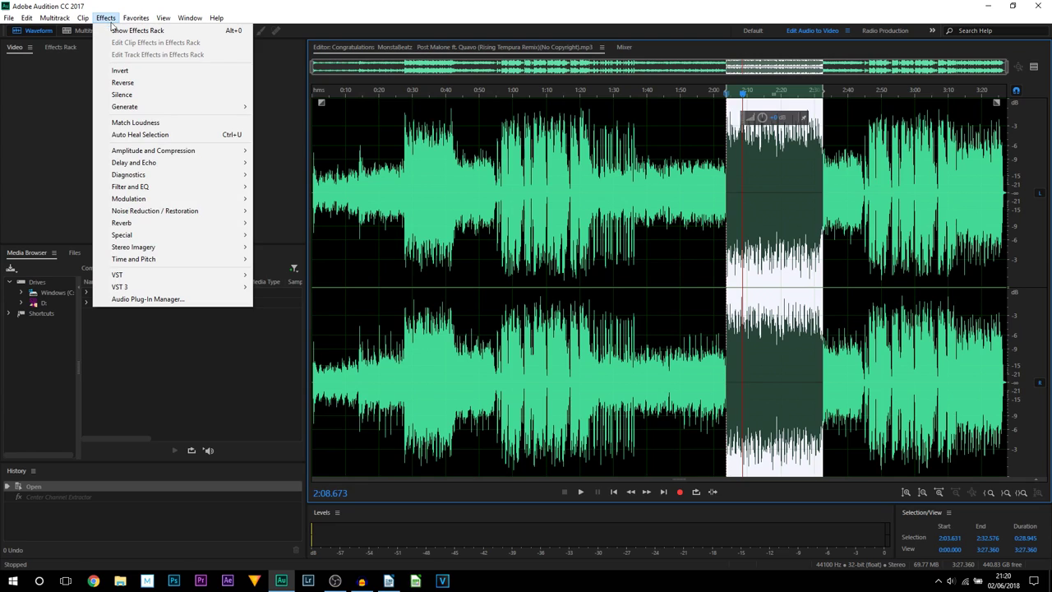
{"action": "mouse_move", "coordinate": [159, 250]}
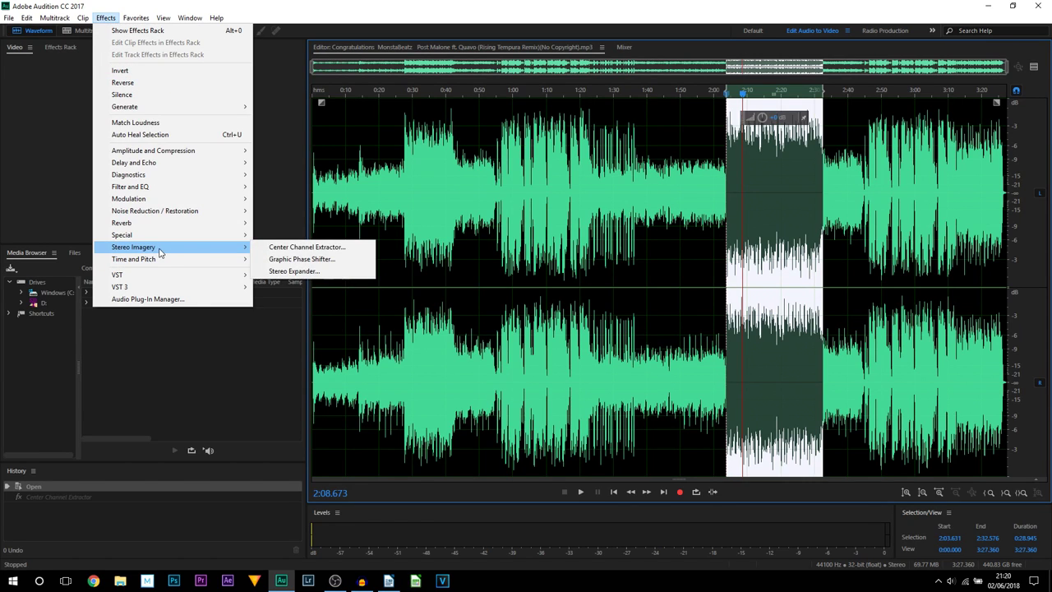
{"action": "left_click", "coordinate": [346, 249]}
{"action": "left_click_drag", "start_coordinate": [668, 70], "coordinate": [141, 45]}
{"action": "left_click", "coordinate": [76, 63]}
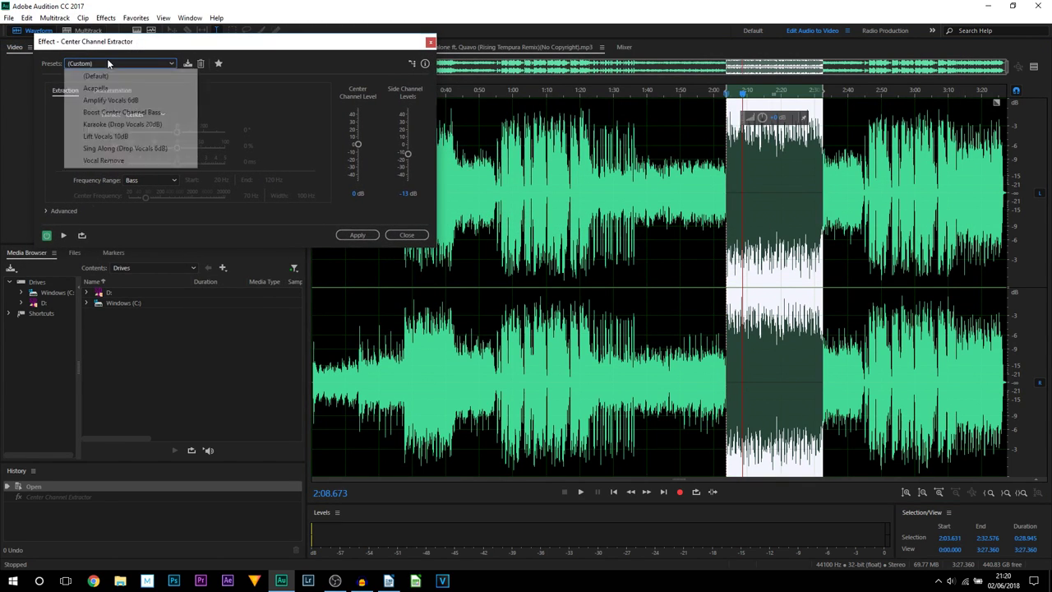
{"action": "left_click", "coordinate": [169, 115]}
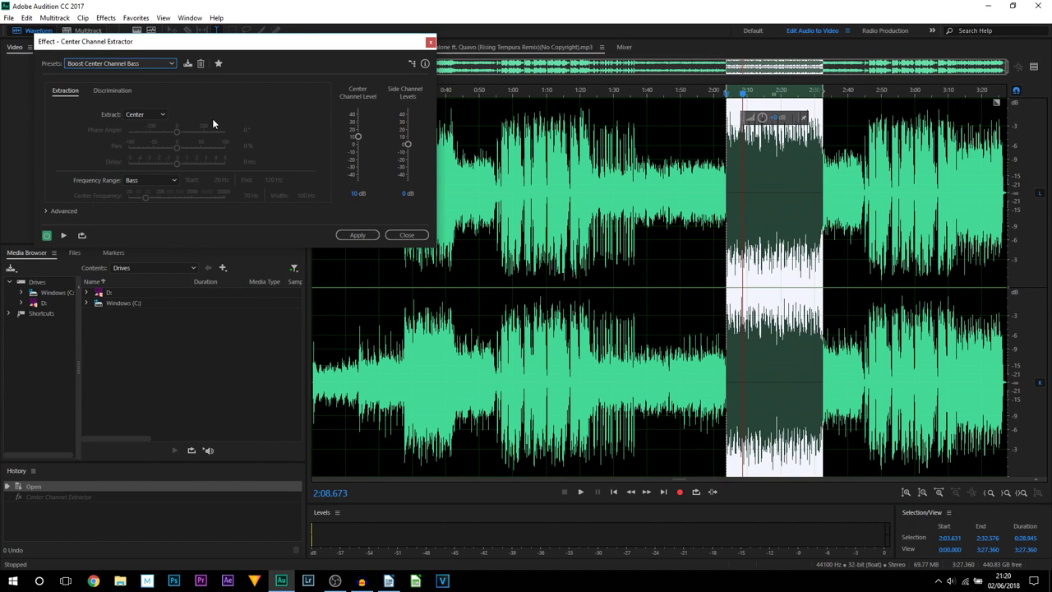
{"action": "left_click_drag", "start_coordinate": [206, 47], "coordinate": [182, 77]}
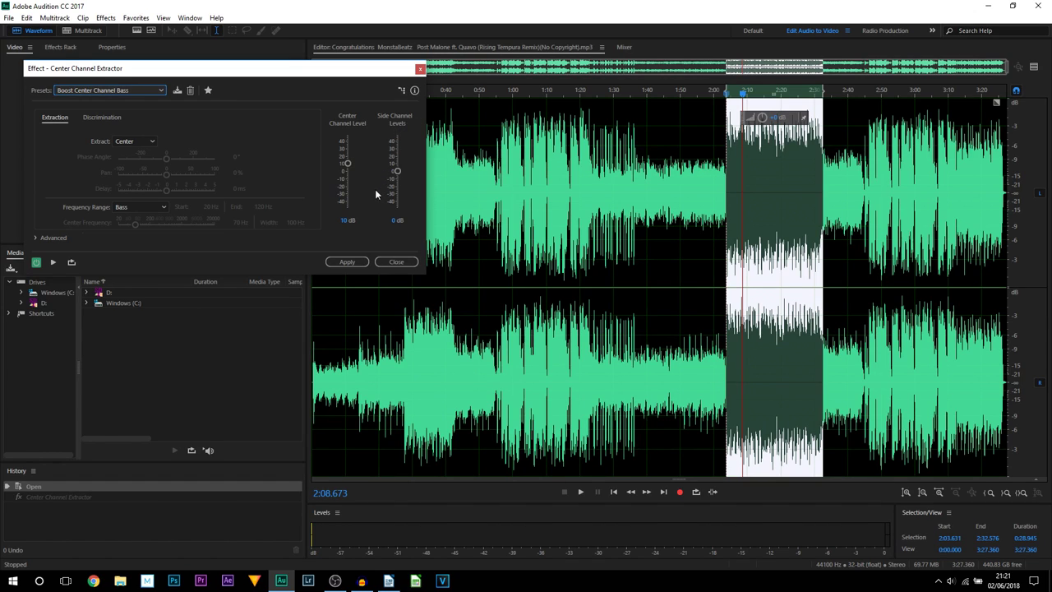
- Set the center channel level to 0 dB and the side channel levels to -15 dB, and apply the effect
{"action": "left_click", "coordinate": [343, 220]}
{"action": "left_click", "coordinate": [342, 221]}
{"action": "left_click", "coordinate": [347, 221]}
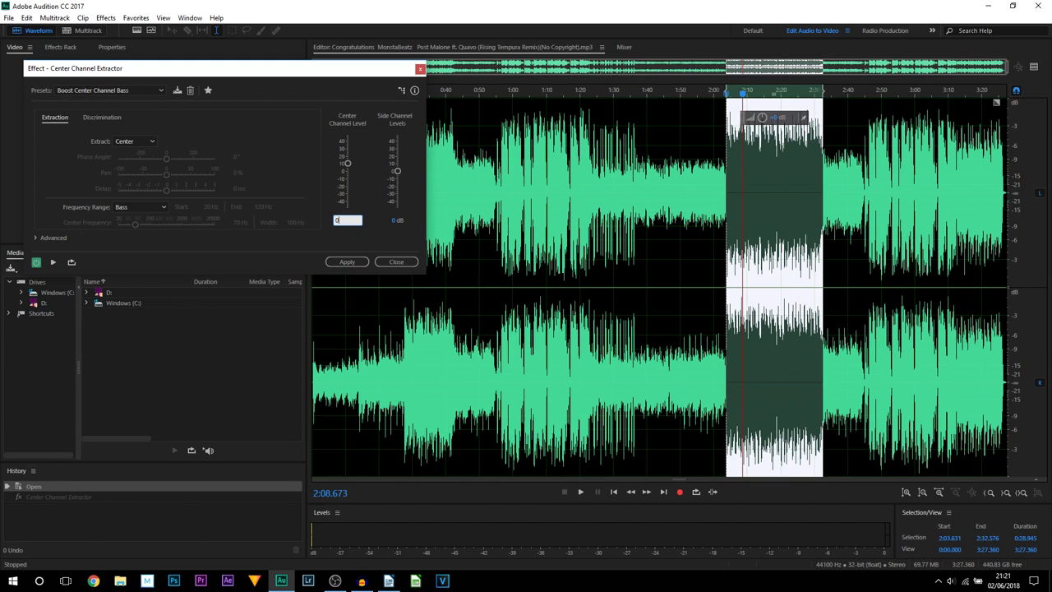
{"action": "key", "text": "Return"}
{"action": "left_click", "coordinate": [401, 221]}
{"action": "type", "text": "-15"}
{"action": "key", "text": "Return"}
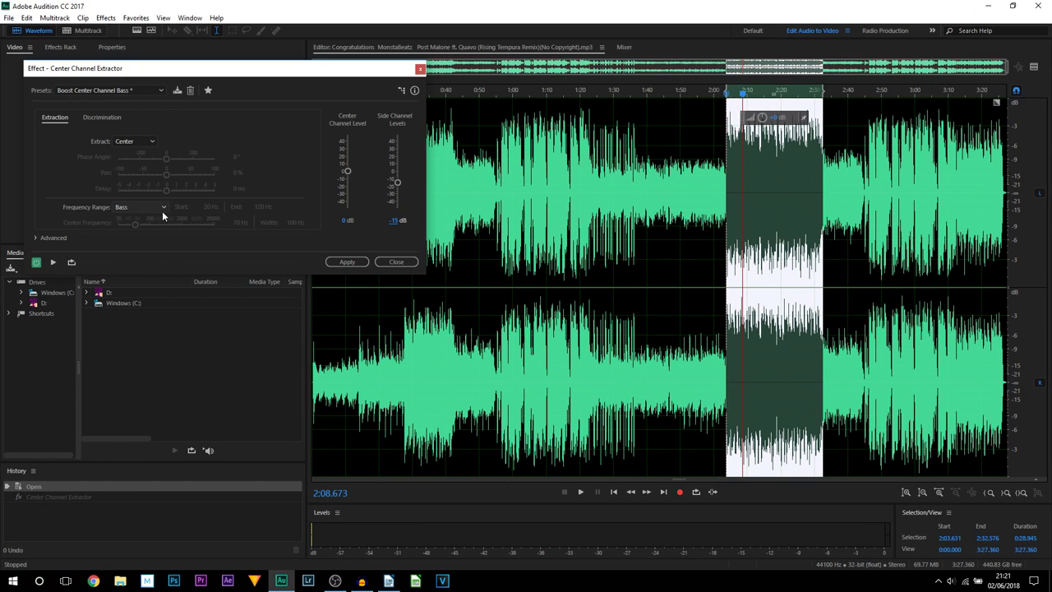
{"action": "left_click", "coordinate": [347, 262]}
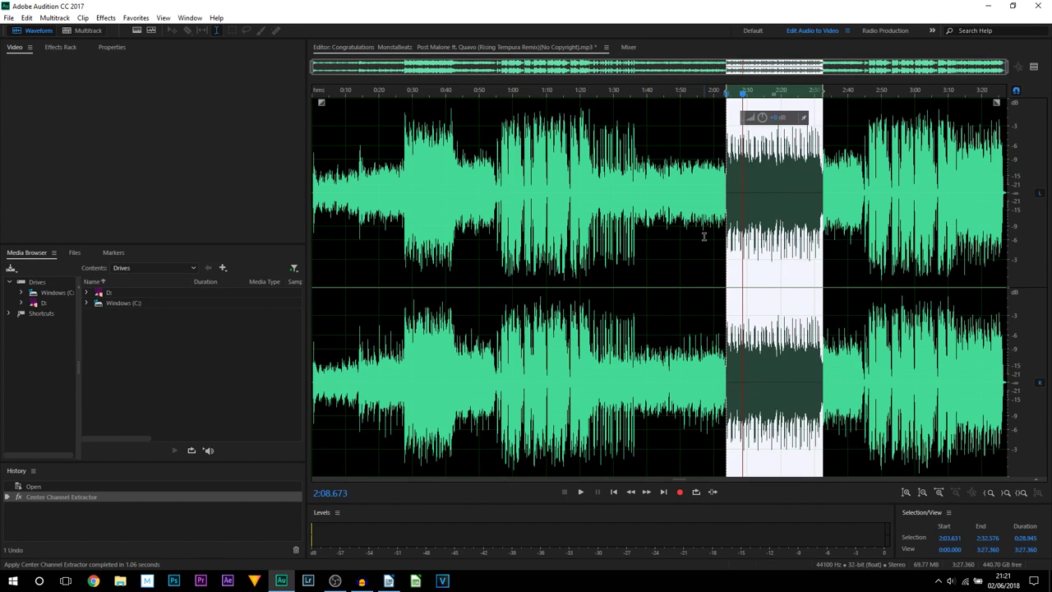
- Play the track from about 1:56 into the processed section and undo the Center Channel Extractor effect
{"action": "left_click", "coordinate": [701, 205]}
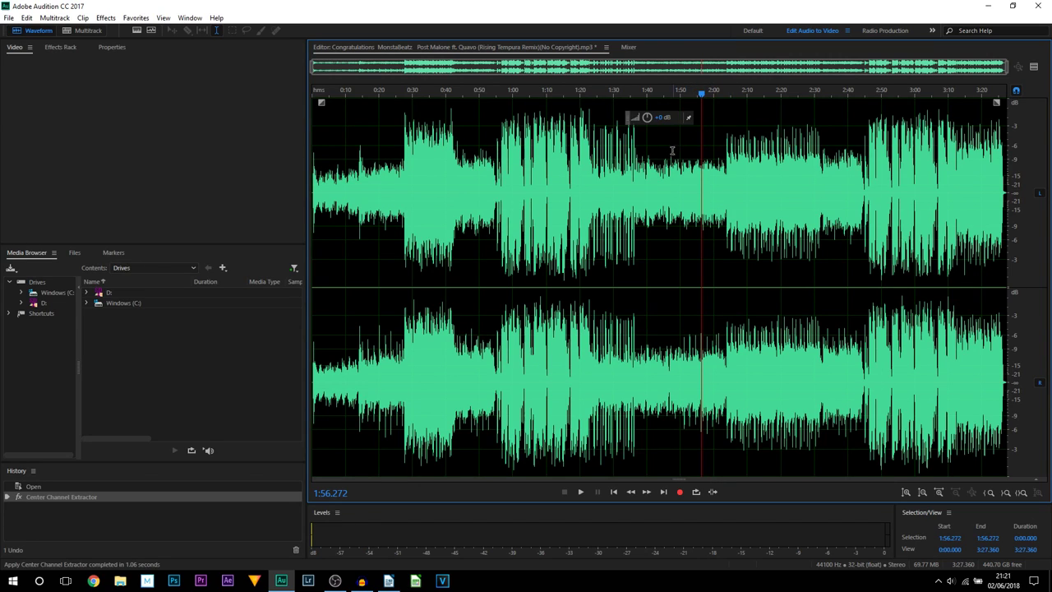
{"action": "key", "text": "space"}
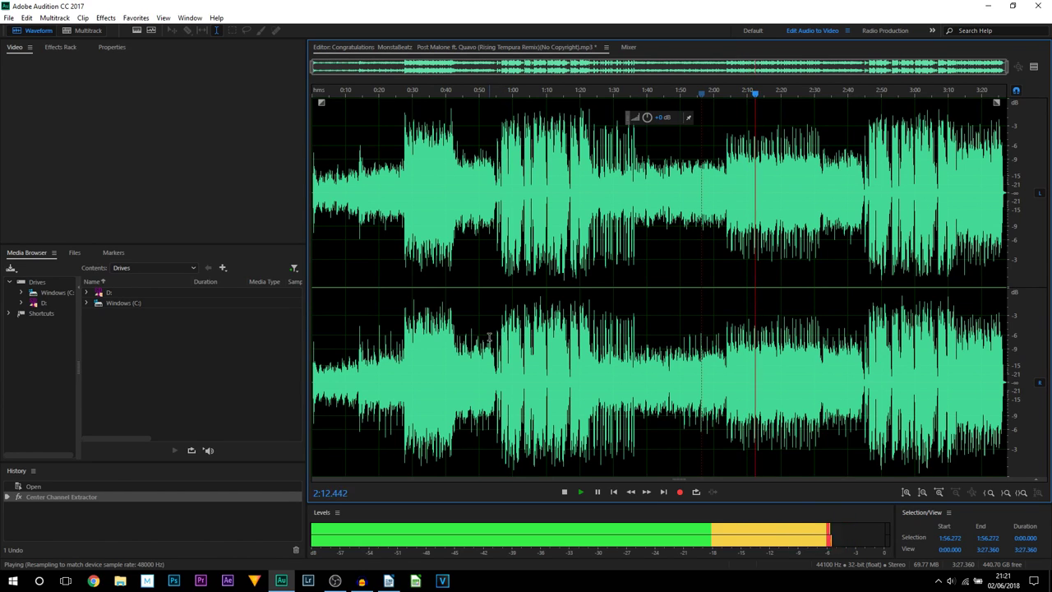
{"action": "key", "text": "space"}
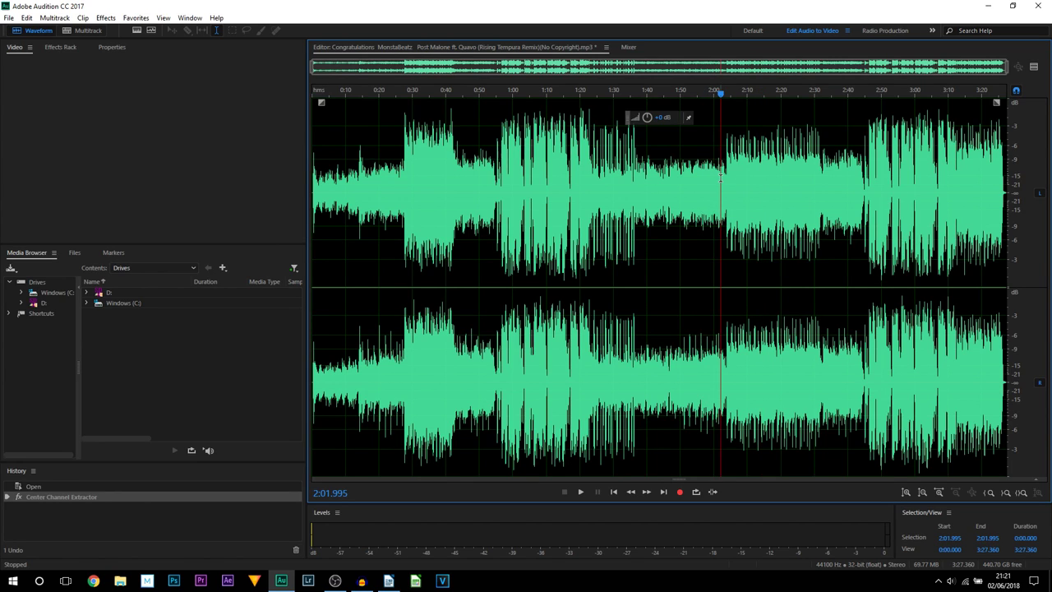
{"action": "key", "text": "ctrl+z"}
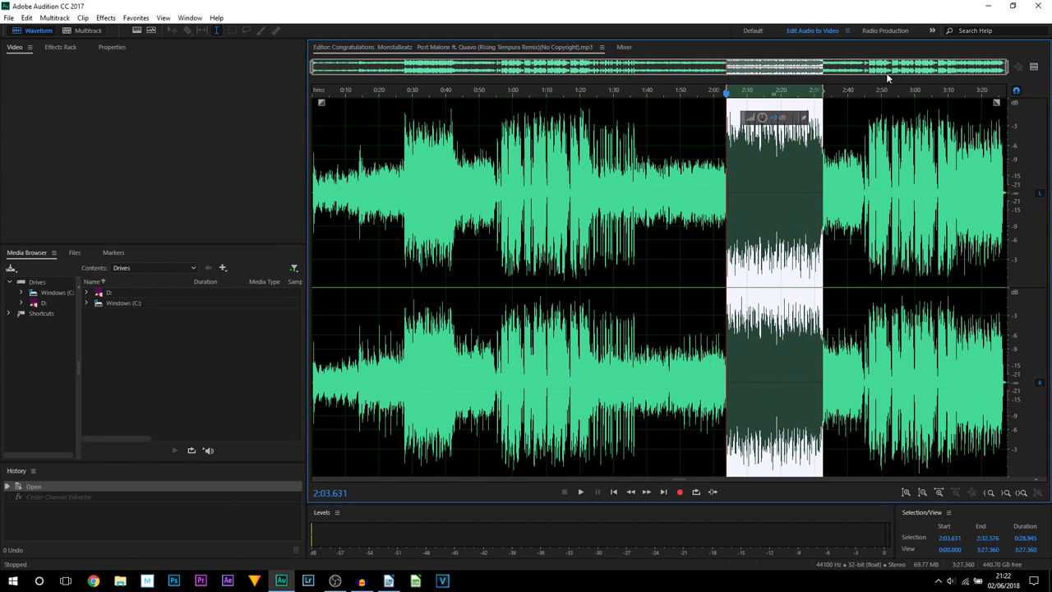
- Select the loud section precisely from where the beat drops at about 2:03.907 to its end at about 2:32.285
{"action": "left_click_drag", "start_coordinate": [1006, 67], "coordinate": [729, 88]}
{"action": "left_click_drag", "start_coordinate": [312, 69], "coordinate": [712, 73]}
{"action": "left_click", "coordinate": [757, 198]}
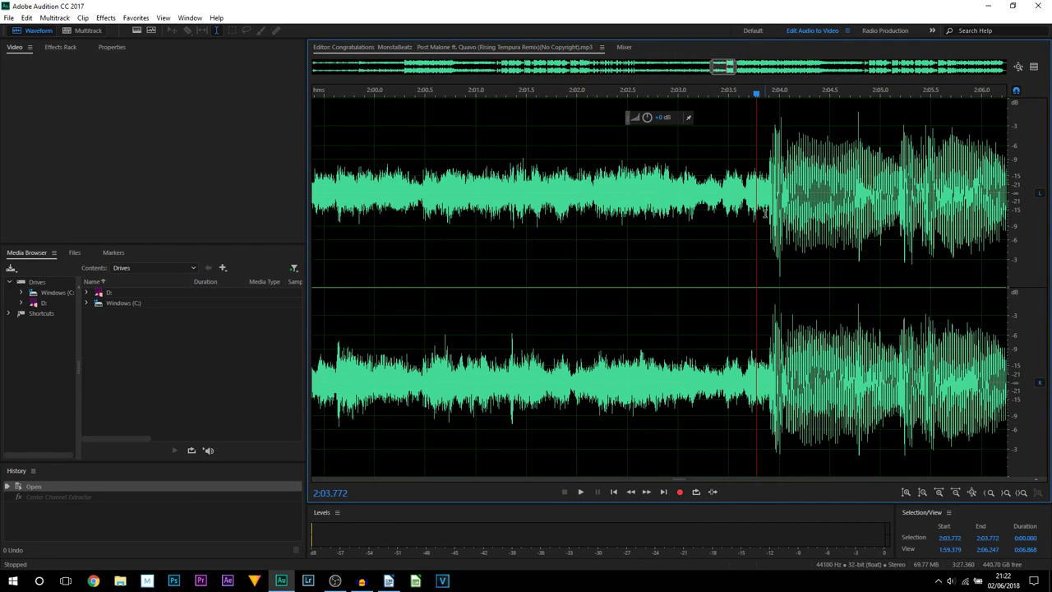
{"action": "left_click", "coordinate": [769, 189]}
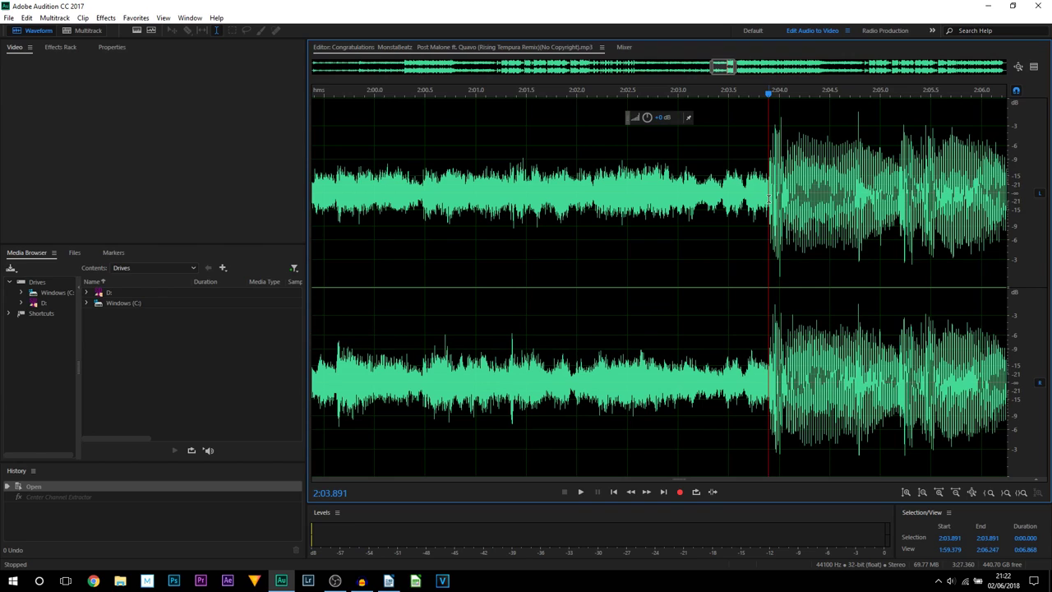
{"action": "key", "text": "alt+e"}
{"action": "left_click", "coordinate": [780, 204]}
{"action": "left_click", "coordinate": [758, 202]}
{"action": "left_click", "coordinate": [768, 183]}
{"action": "left_click", "coordinate": [770, 181]}
{"action": "left_click_drag", "start_coordinate": [770, 181], "coordinate": [726, 69]}
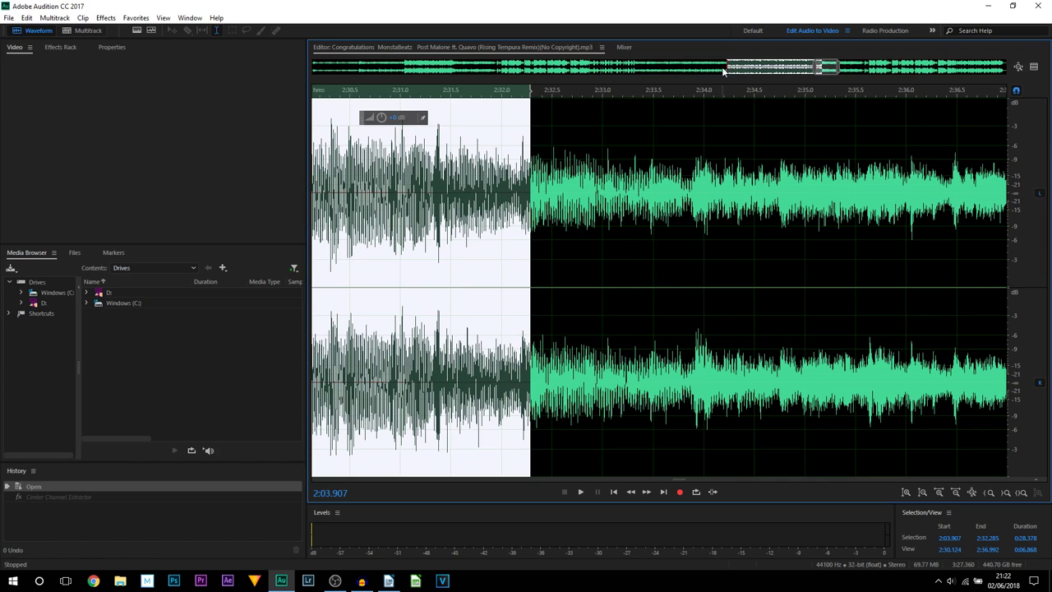
- Open the Center Channel Extractor for the refined selection and load the Boost Center Channel Bass preset
{"action": "left_click_drag", "start_coordinate": [815, 74], "coordinate": [333, 84]}
{"action": "left_click", "coordinate": [105, 17]}
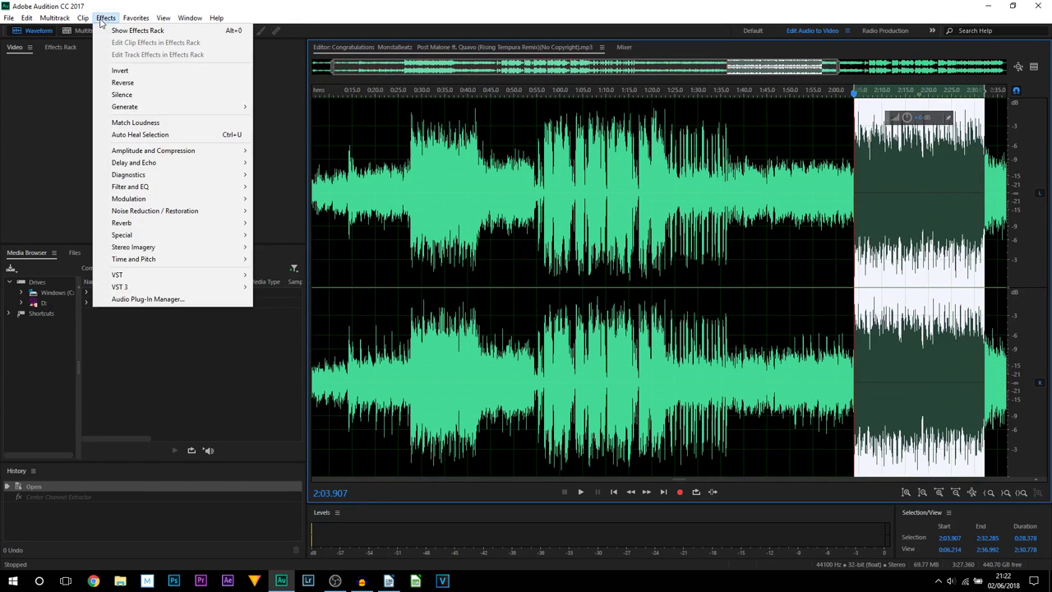
{"action": "mouse_move", "coordinate": [215, 249]}
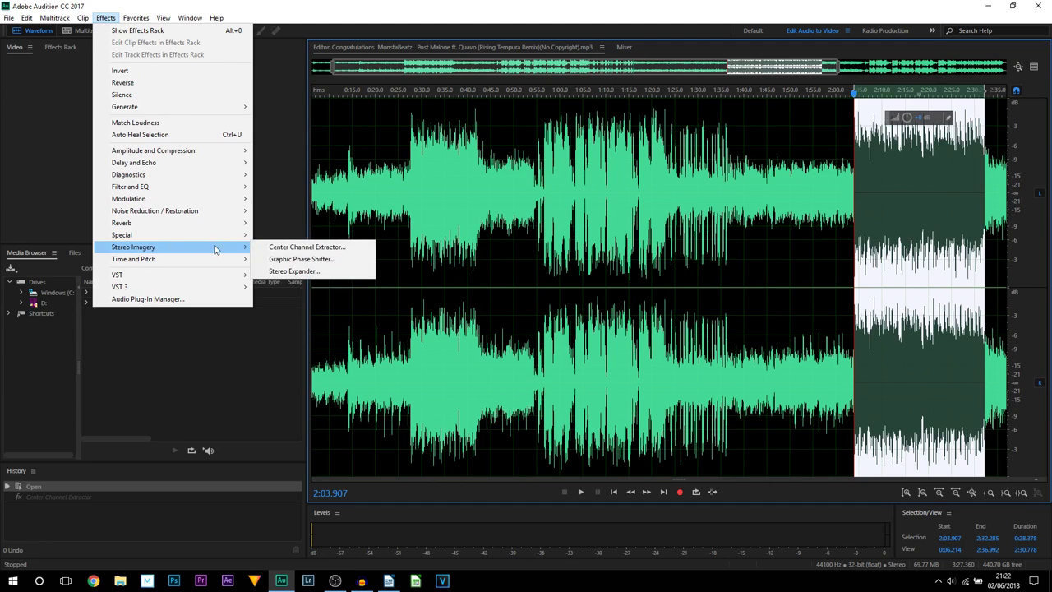
{"action": "left_click", "coordinate": [322, 247]}
{"action": "left_click", "coordinate": [100, 90]}
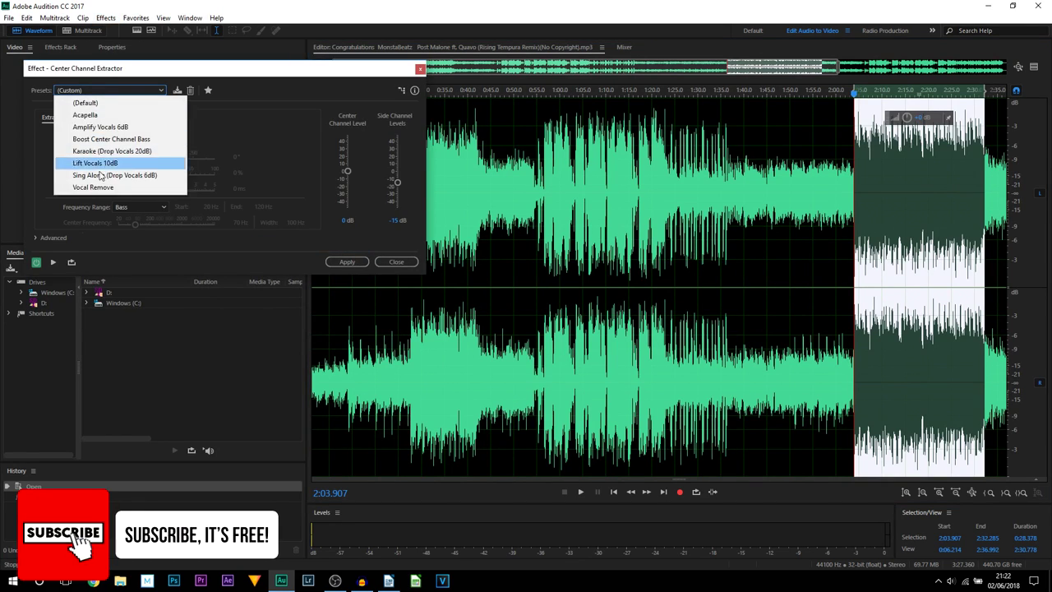
{"action": "left_click", "coordinate": [137, 143]}
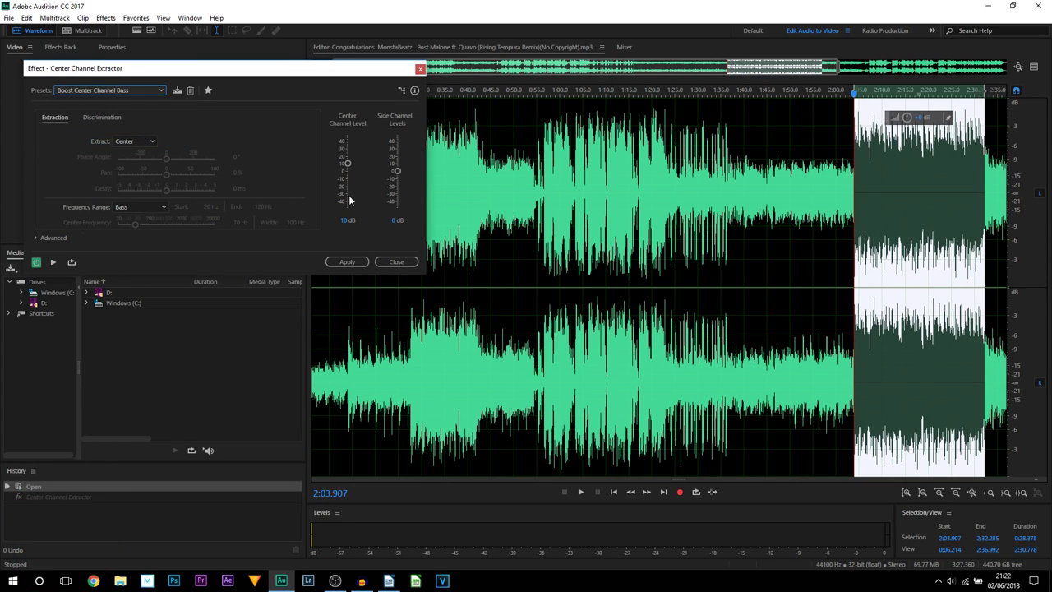
- Set the center channel level to 0 dB, lower the side channel levels, and apply the effect to the refined selection
{"action": "left_click", "coordinate": [349, 220]}
{"action": "type", "text": "0"}
{"action": "left_click", "coordinate": [398, 221]}
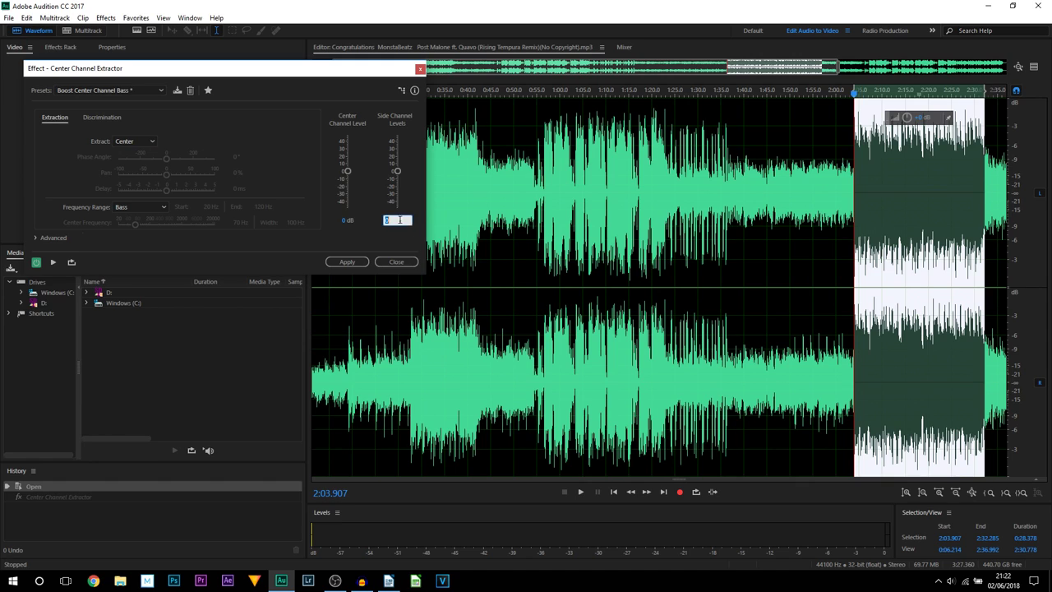
{"action": "key", "text": "Return"}
{"action": "left_click", "coordinate": [344, 261]}
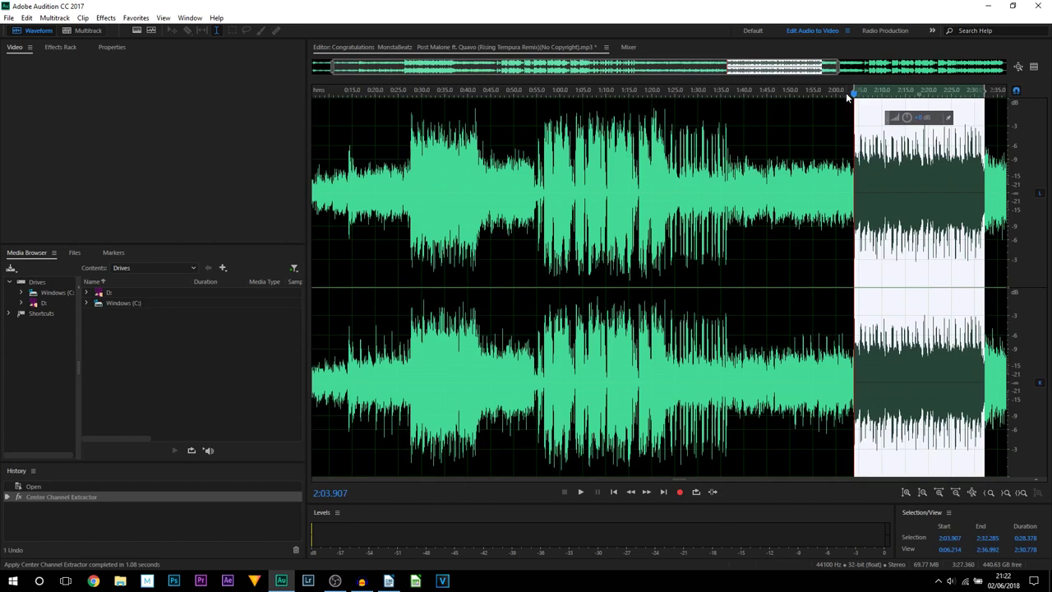
- Play the track from about 2:02 through the processed section, undoing and redoing the effect during playback to compare both versions
{"action": "left_click", "coordinate": [846, 93]}
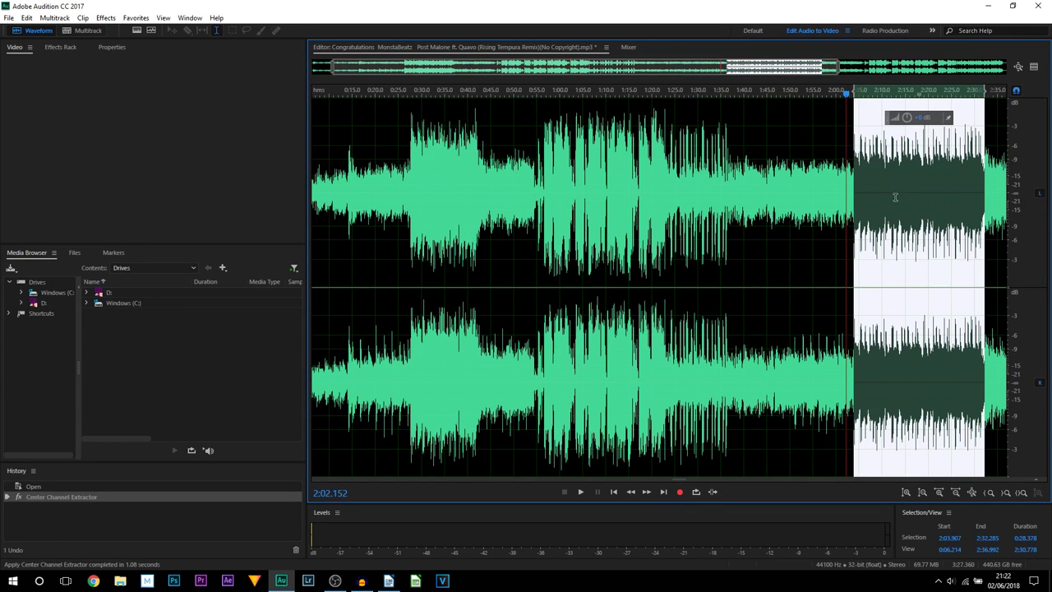
{"action": "key", "text": "space"}
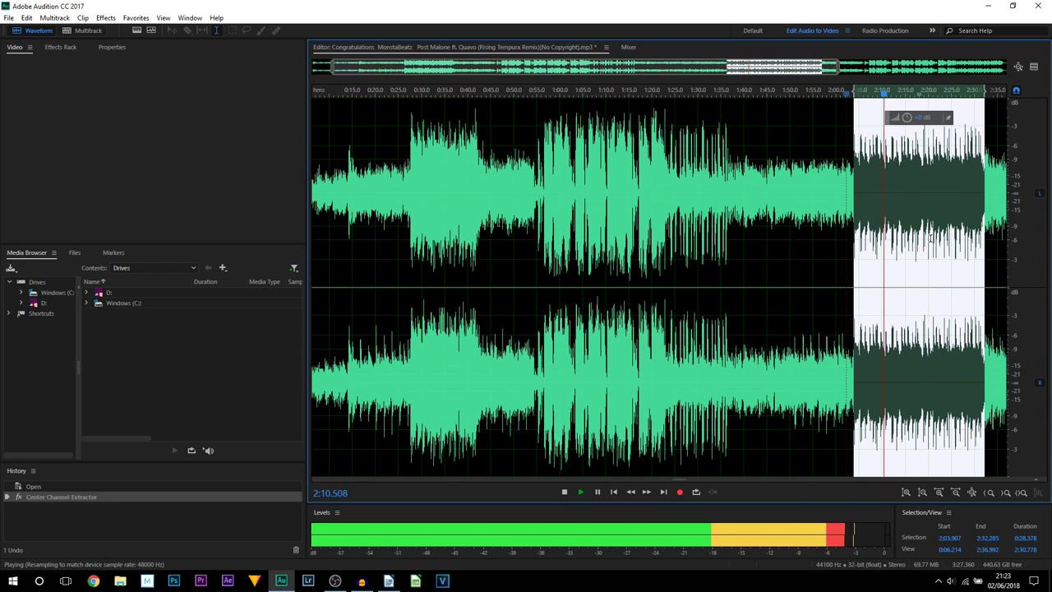
{"action": "key", "text": "ctrl+z"}
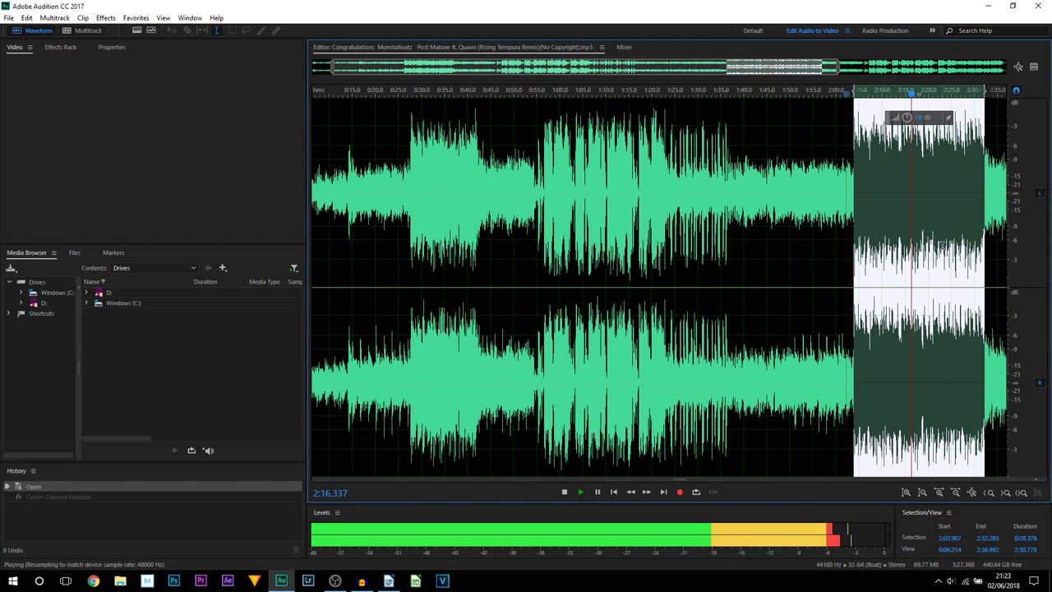
{"action": "key", "text": "ctrl+shift+z"}
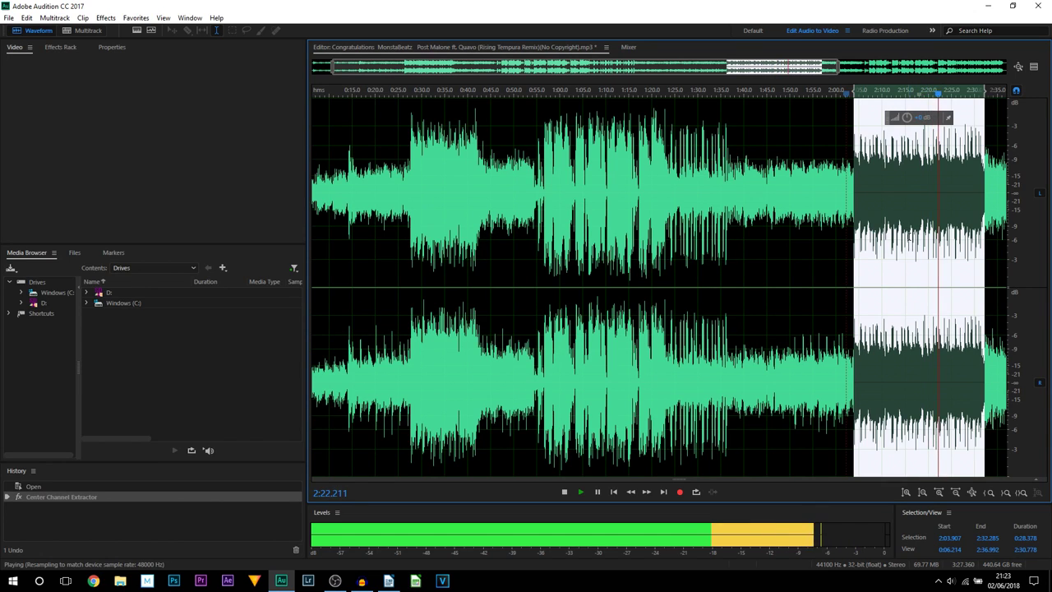
{"action": "key", "text": "space"}
{"action": "left_click_drag", "start_coordinate": [877, 205], "coordinate": [899, 208]}
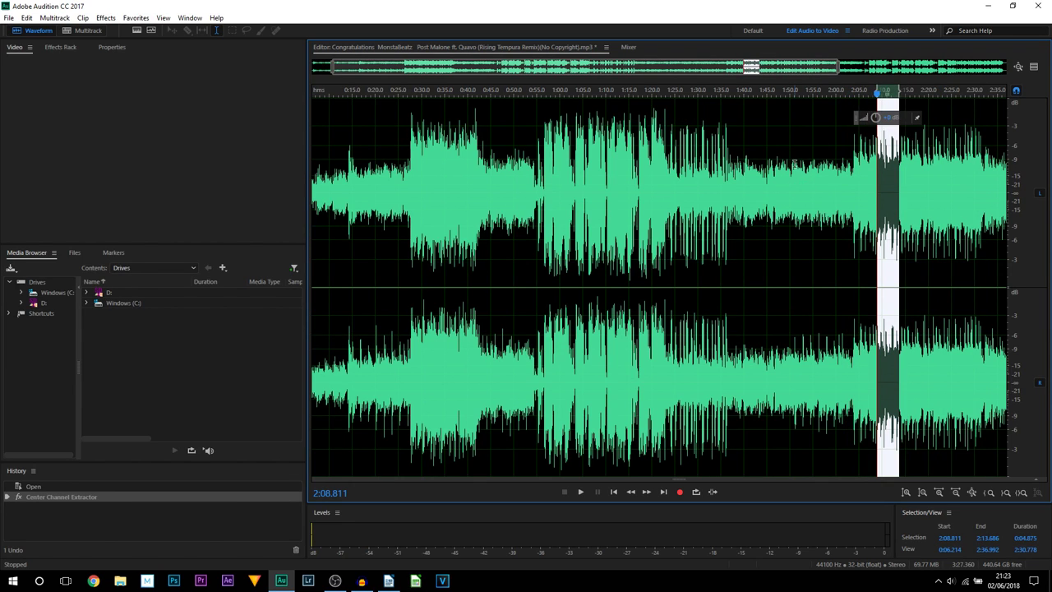